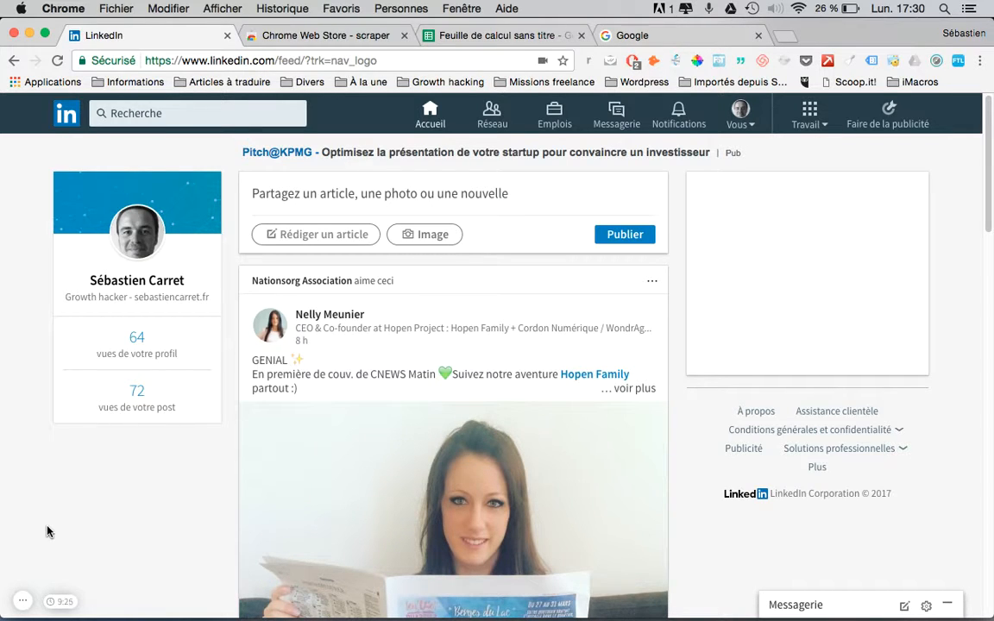
View the details of the Scraper extension by dvhtn in the Chrome Web Store, and look at the untitled spreadsheet
{"action": "left_click", "coordinate": [303, 35]}
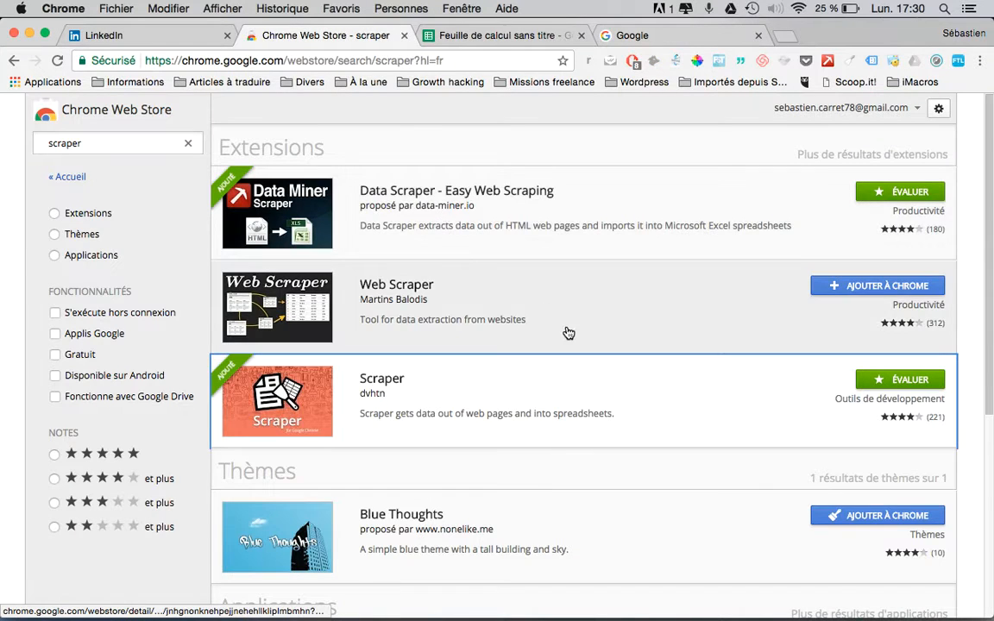
{"action": "left_click", "coordinate": [243, 358]}
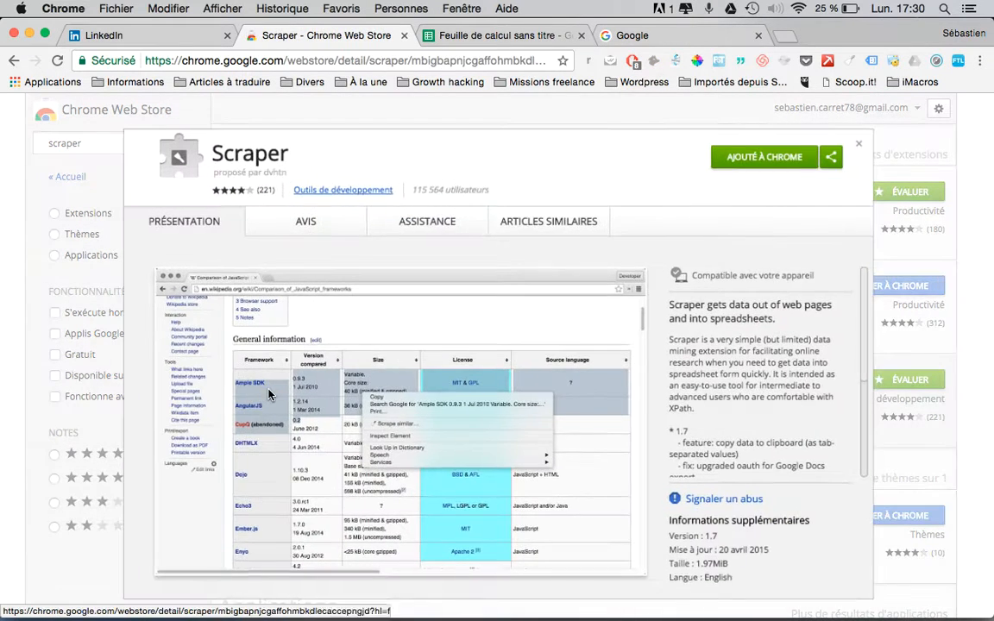
{"action": "left_click", "coordinate": [863, 142]}
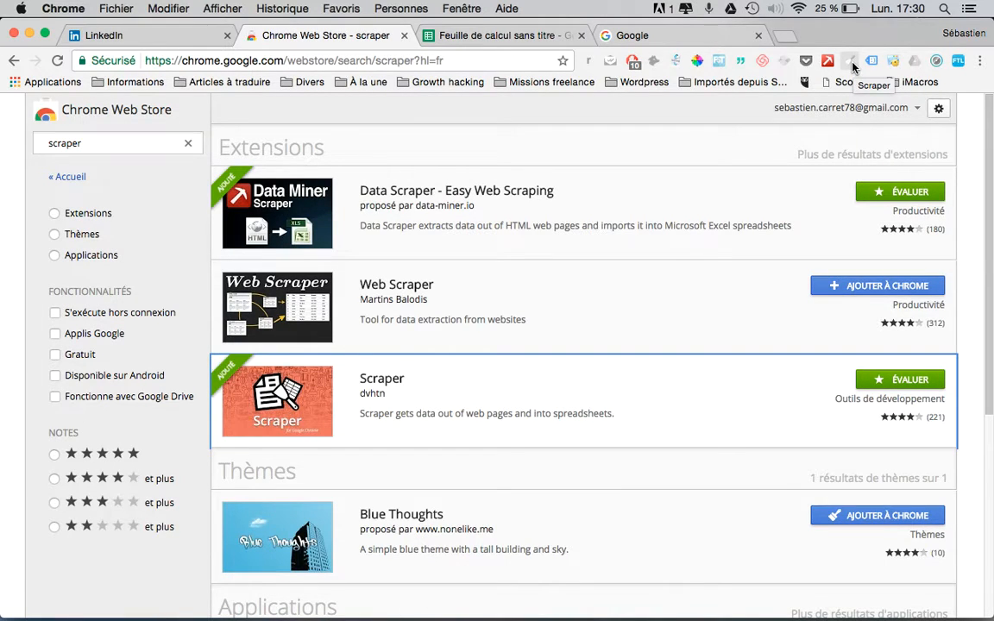
{"action": "left_click", "coordinate": [520, 38]}
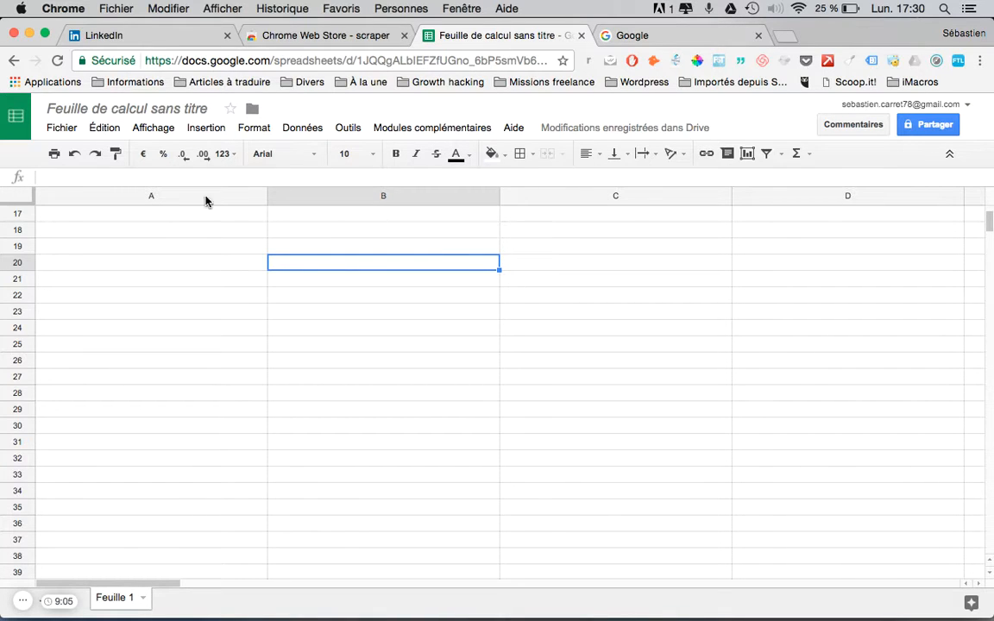
Search LinkedIn for "startup france", restrict the results to groups and open the Startup Weekend France group
{"action": "left_click", "coordinate": [160, 41]}
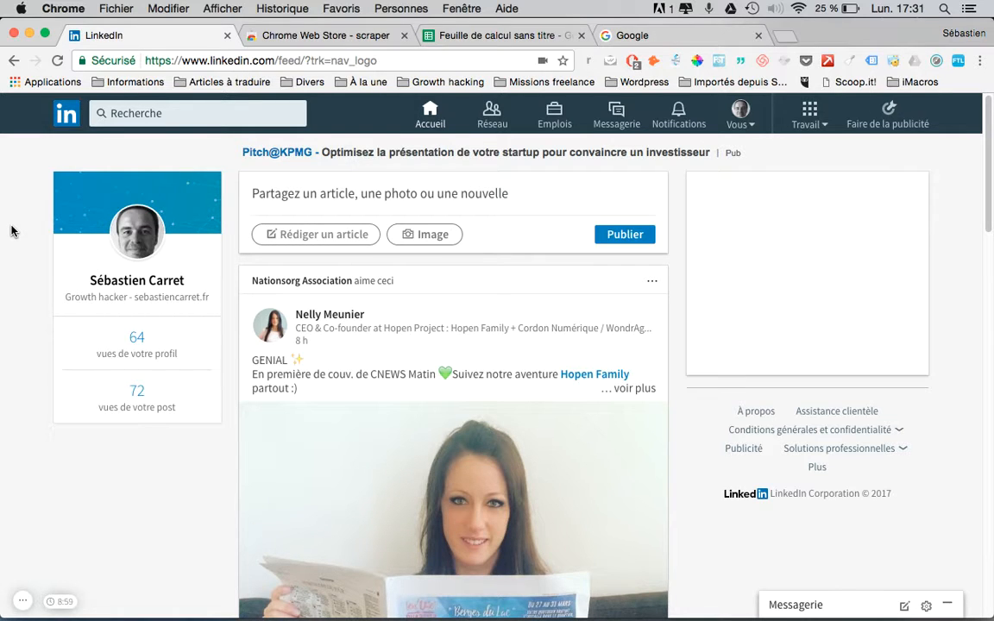
{"action": "left_click", "coordinate": [161, 121]}
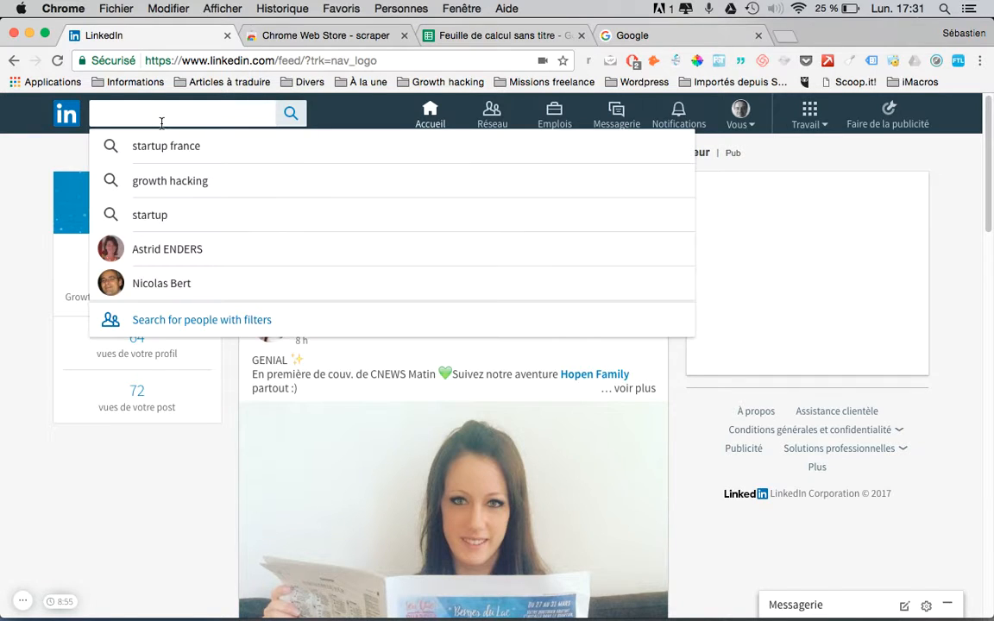
{"action": "left_click", "coordinate": [165, 142]}
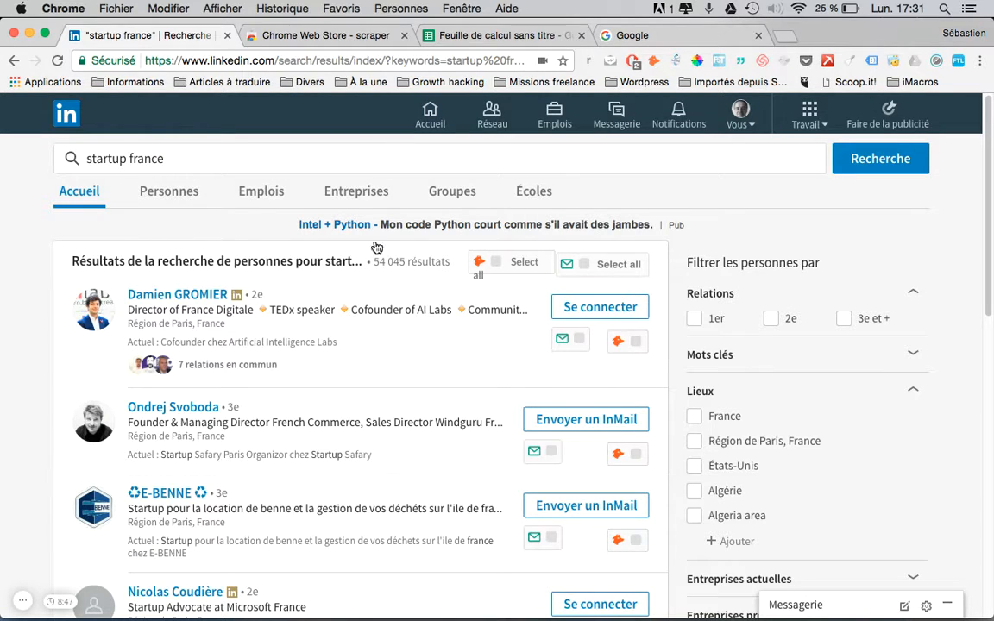
{"action": "left_click", "coordinate": [447, 197]}
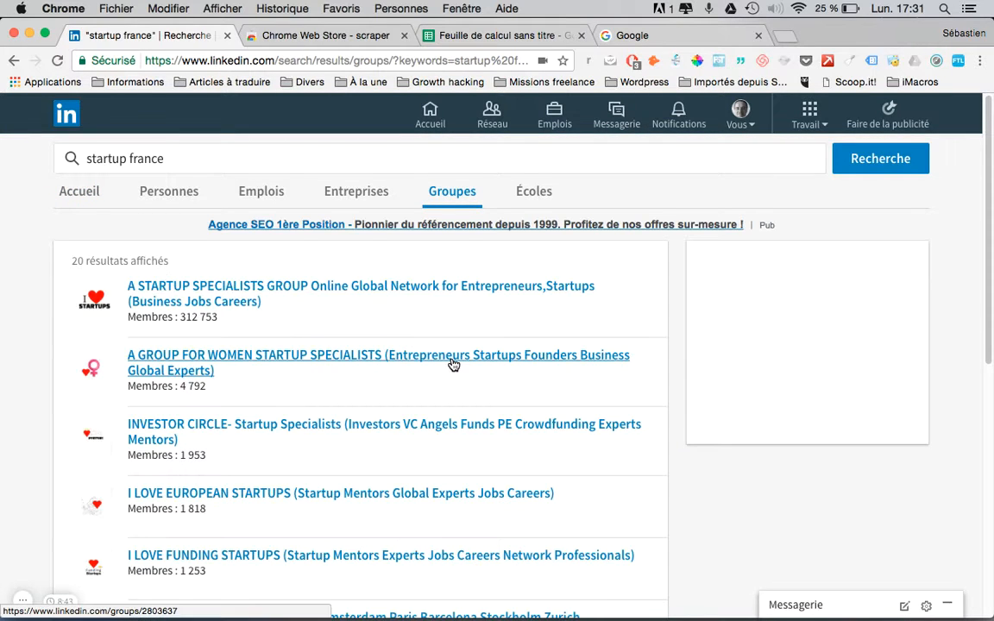
{"action": "scroll", "coordinate": [451, 362], "scroll_direction": "down", "scroll_amount": 8}
{"action": "scroll", "coordinate": [451, 363], "scroll_direction": "down", "scroll_amount": 3}
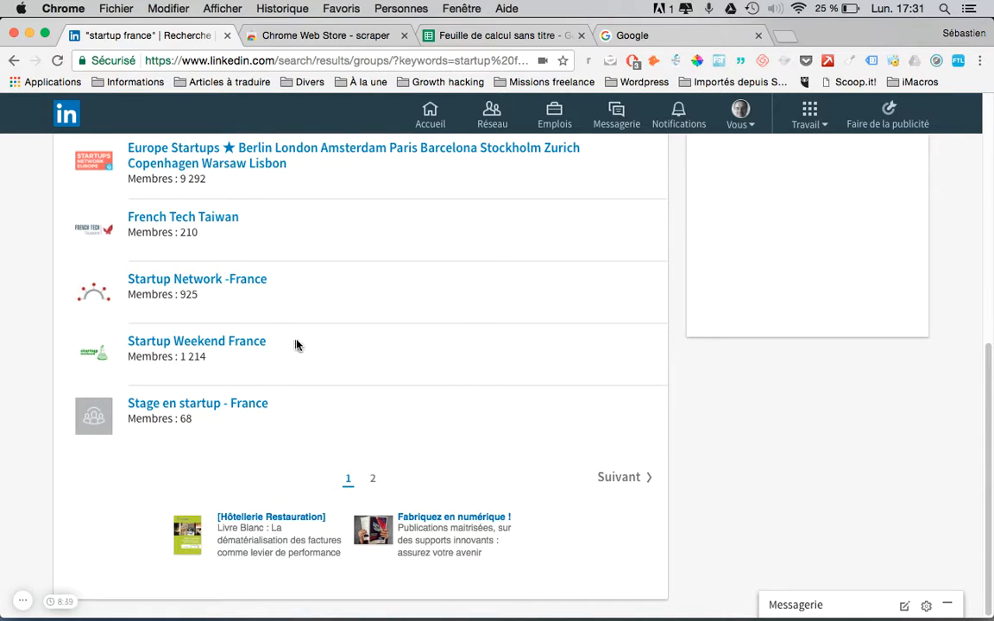
{"action": "left_click", "coordinate": [245, 343]}
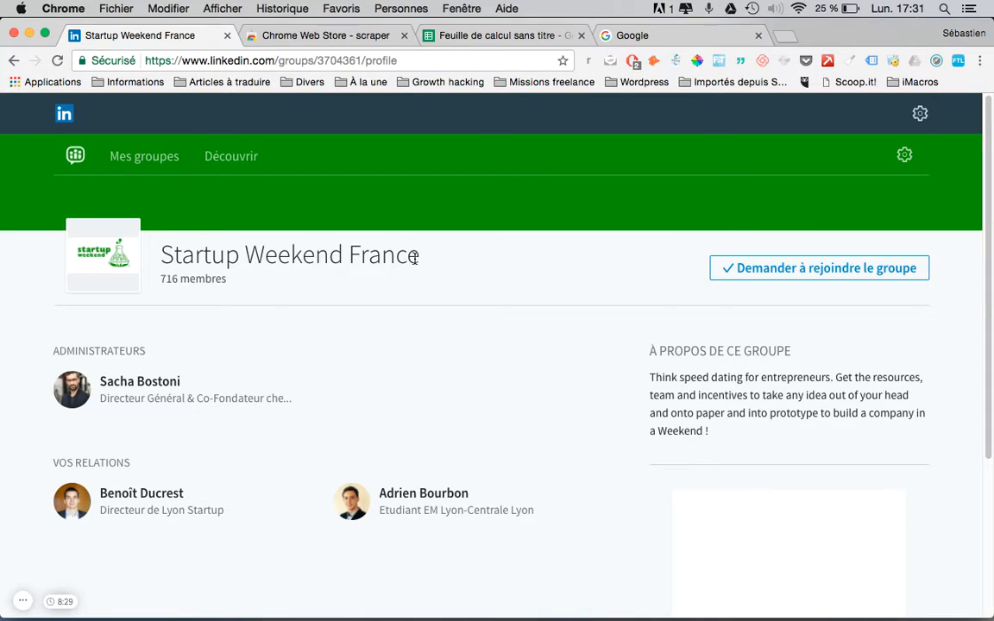
Copy the group's name from its LinkedIn page and search Google for site:linkedin.com/in "Startup Weekend France"
{"action": "left_click_drag", "start_coordinate": [420, 256], "coordinate": [165, 259]}
{"action": "key", "text": "super+c"}
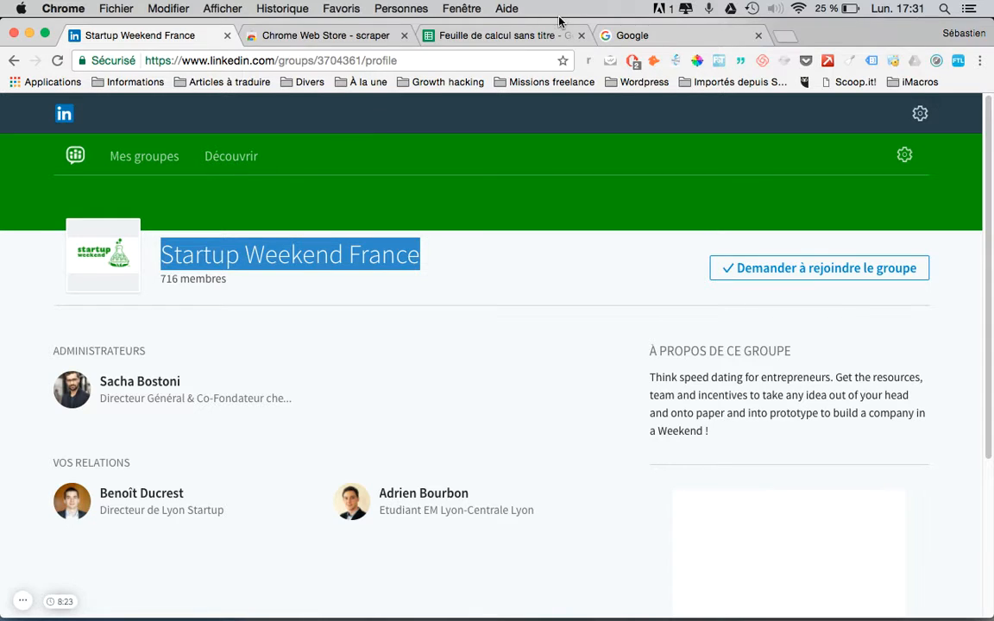
{"action": "left_click", "coordinate": [630, 36]}
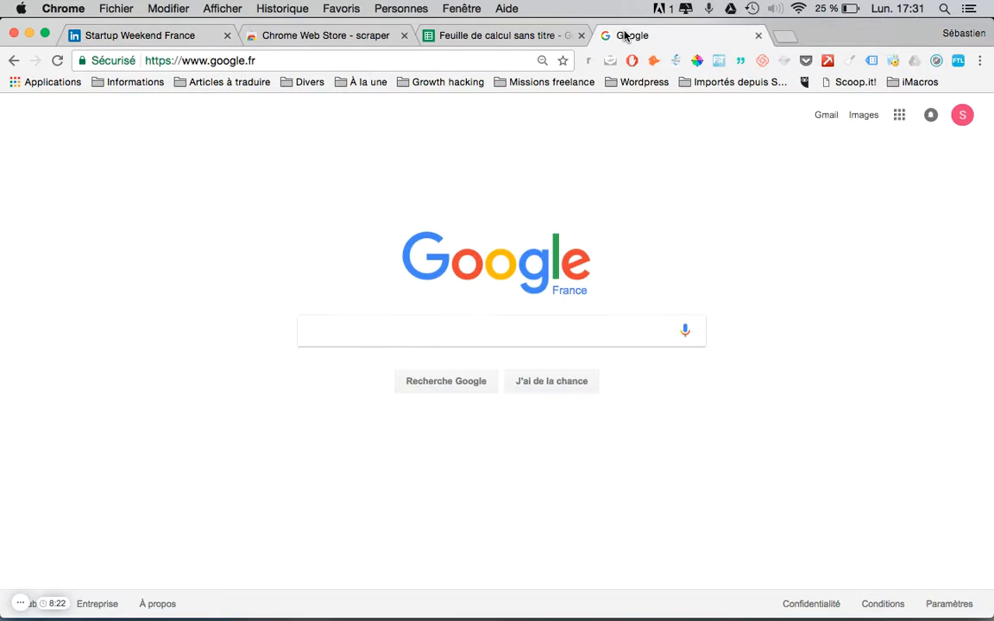
{"action": "left_click", "coordinate": [338, 330]}
{"action": "type", "text": "site"}
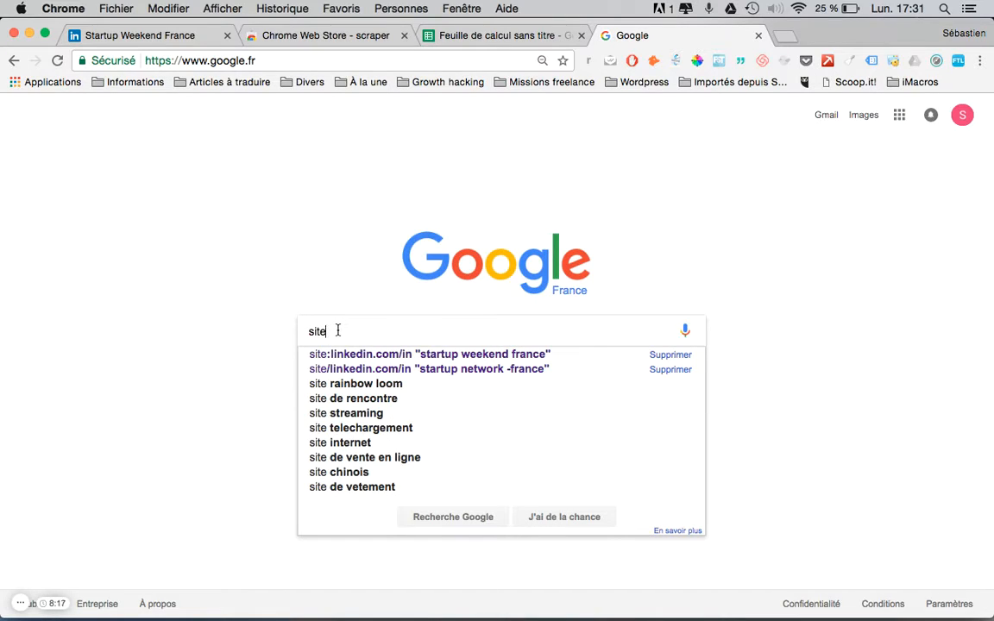
{"action": "type", "text": ":l"}
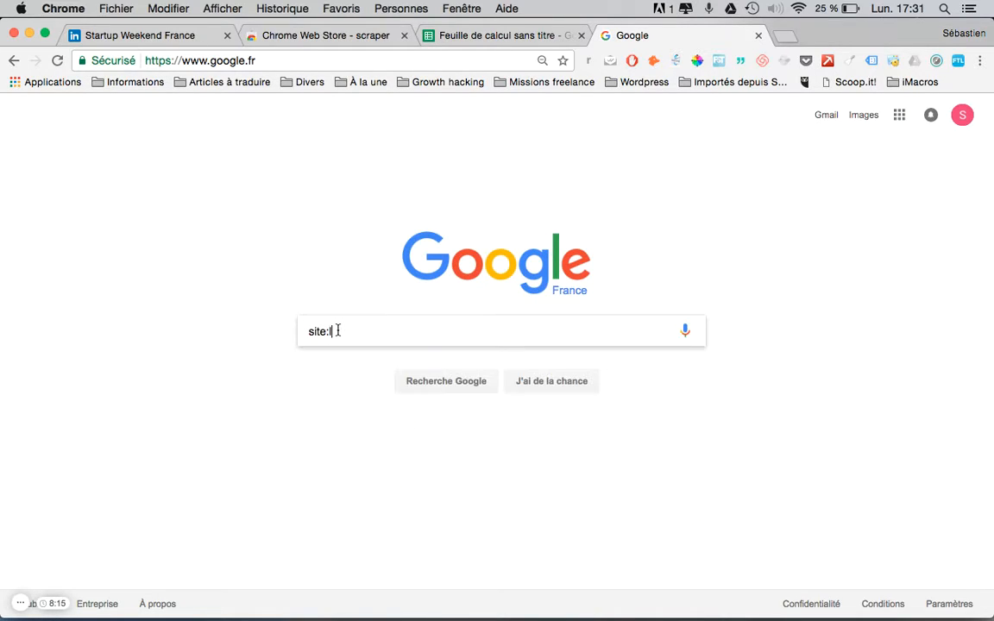
{"action": "type", "text": "inkedin.com/"}
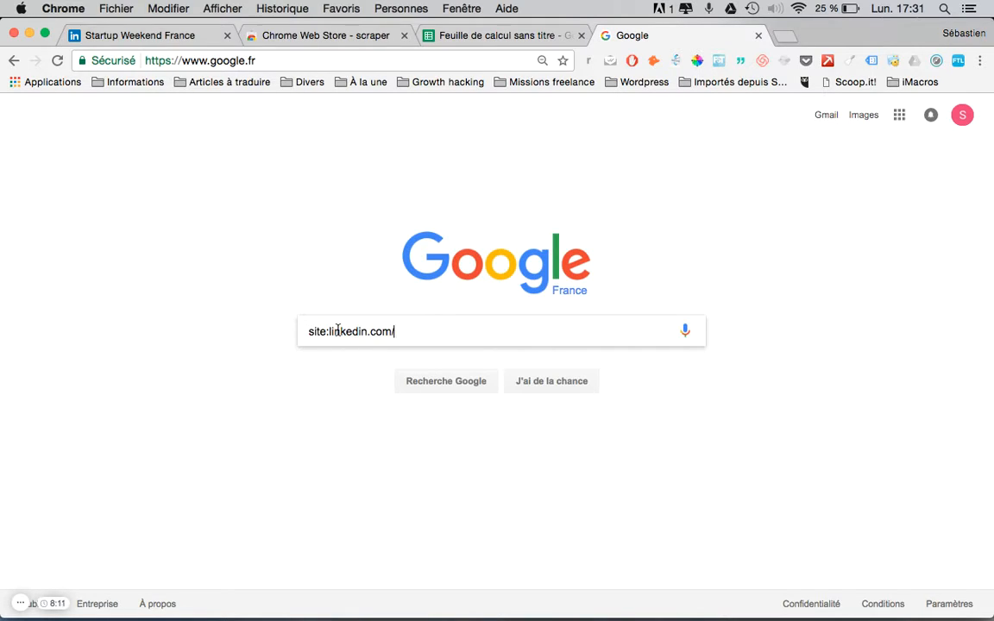
{"action": "type", "text": "in \""}
{"action": "key", "text": "super+v"}
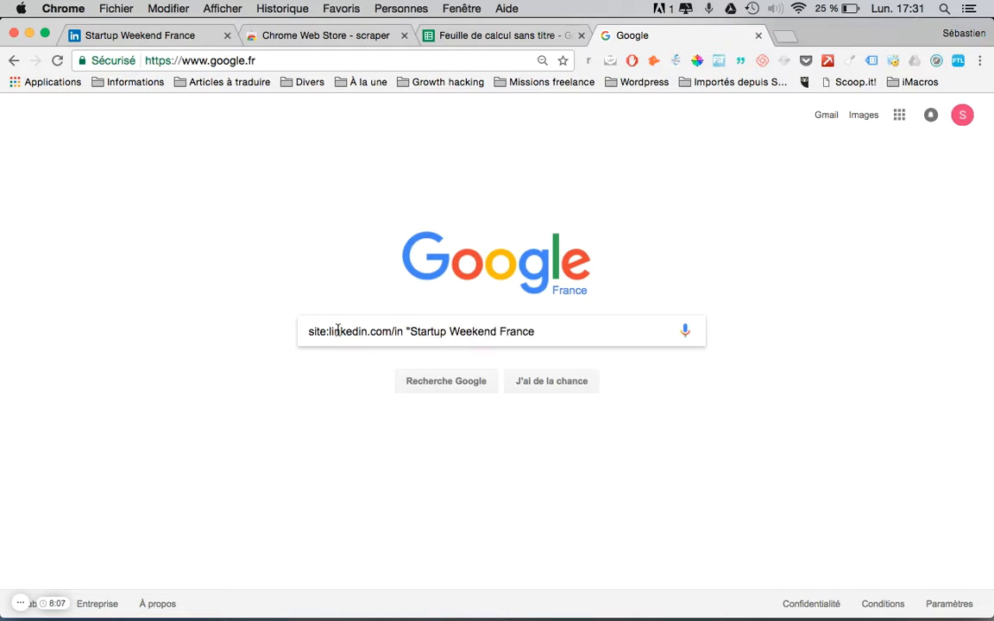
{"action": "type", "text": "\""}
{"action": "key", "text": "Return"}
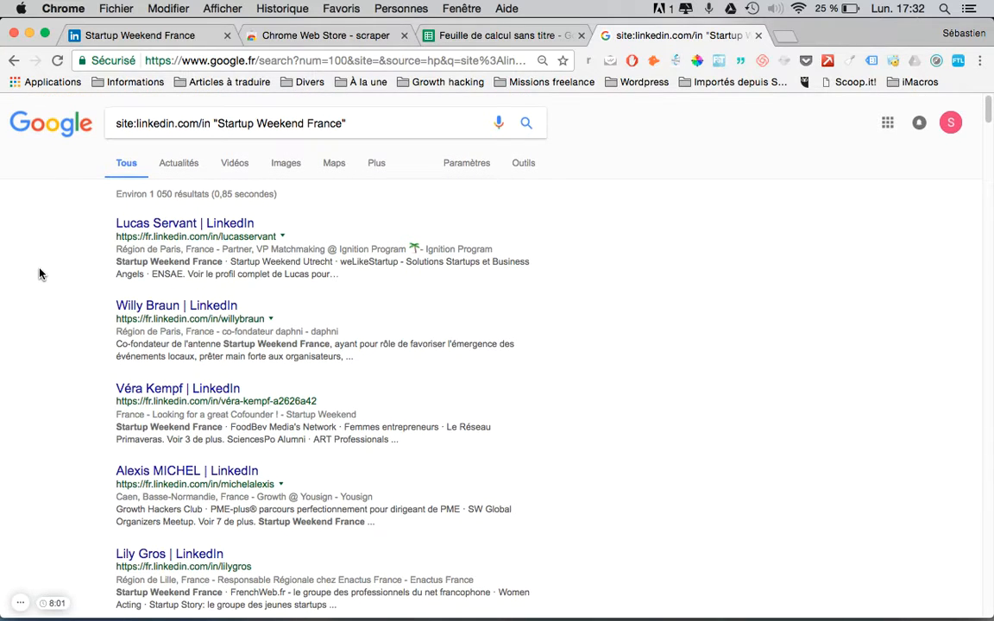
Open the Google search settings and save them with instant results never shown and 100 results per page
{"action": "scroll", "coordinate": [39, 273], "scroll_direction": "down", "scroll_amount": 1}
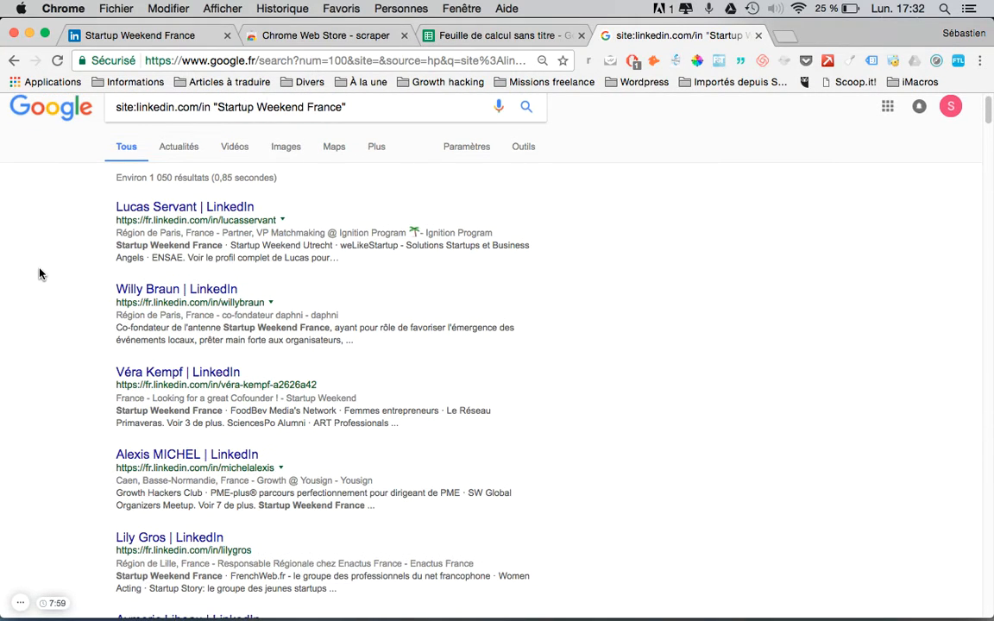
{"action": "scroll", "coordinate": [39, 274], "scroll_direction": "down", "scroll_amount": 1}
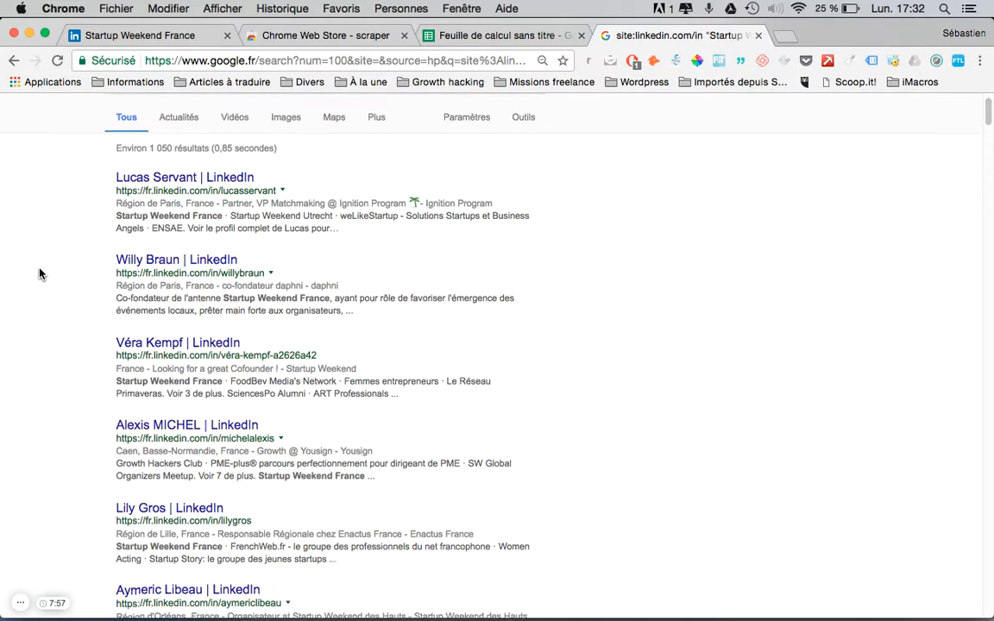
{"action": "scroll", "coordinate": [38, 274], "scroll_direction": "down", "scroll_amount": 3}
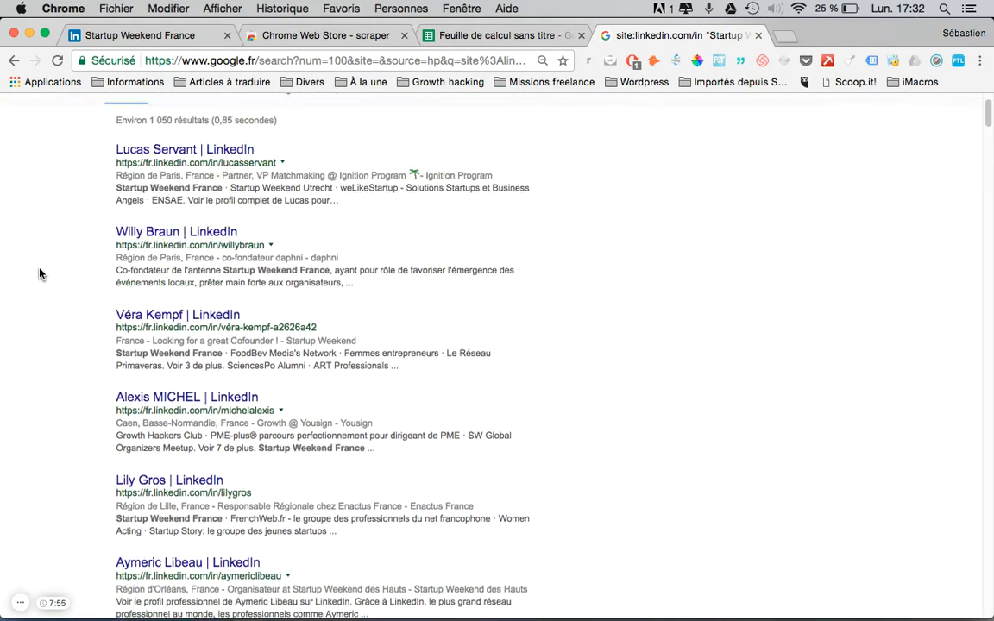
{"action": "scroll", "coordinate": [39, 274], "scroll_direction": "up", "scroll_amount": 5}
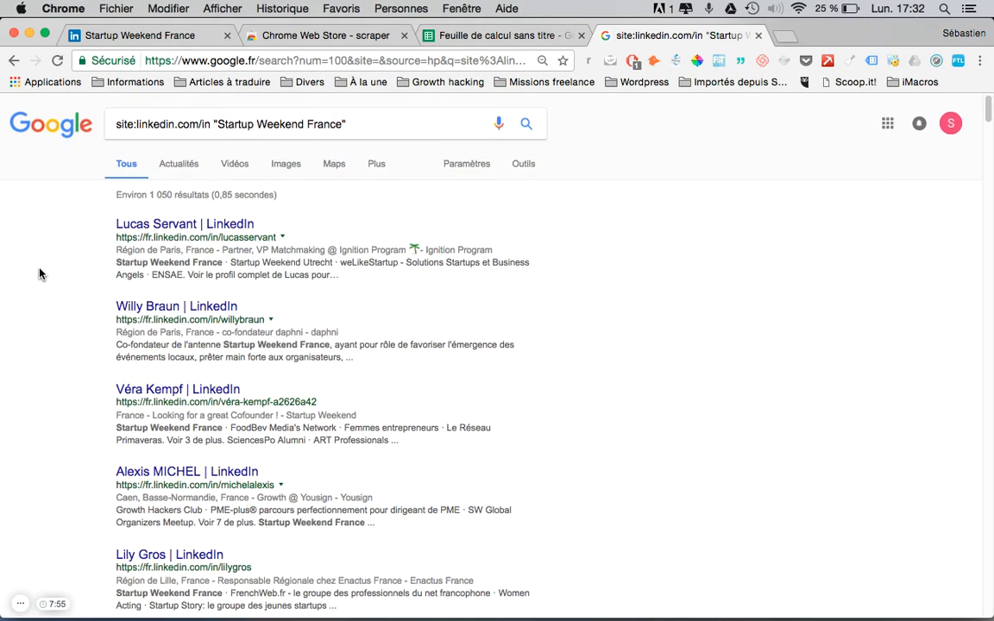
{"action": "left_click", "coordinate": [472, 165]}
{"action": "left_click", "coordinate": [479, 190]}
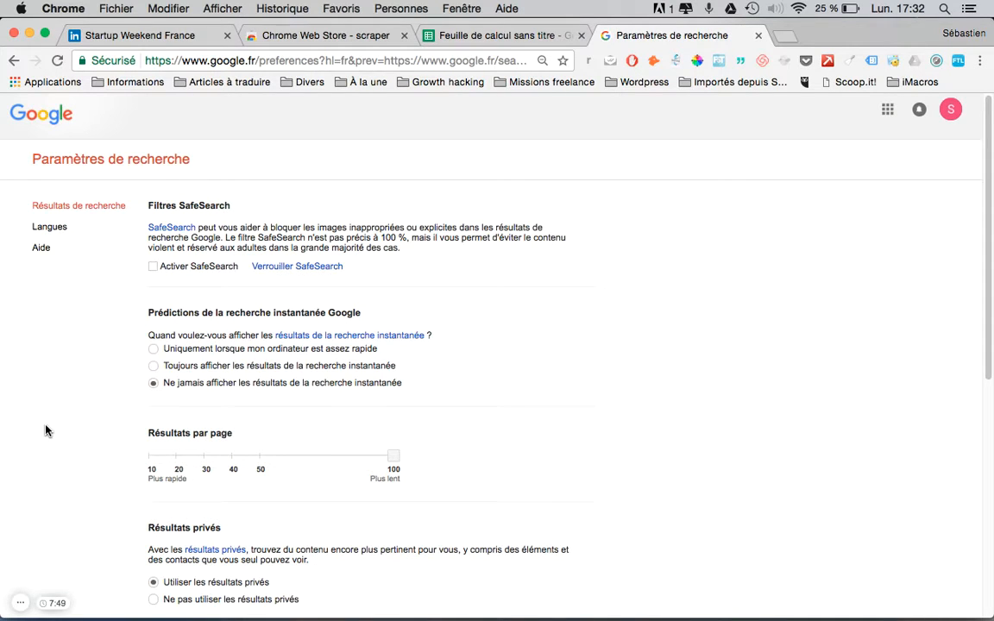
{"action": "scroll", "coordinate": [86, 427], "scroll_direction": "down", "scroll_amount": 2}
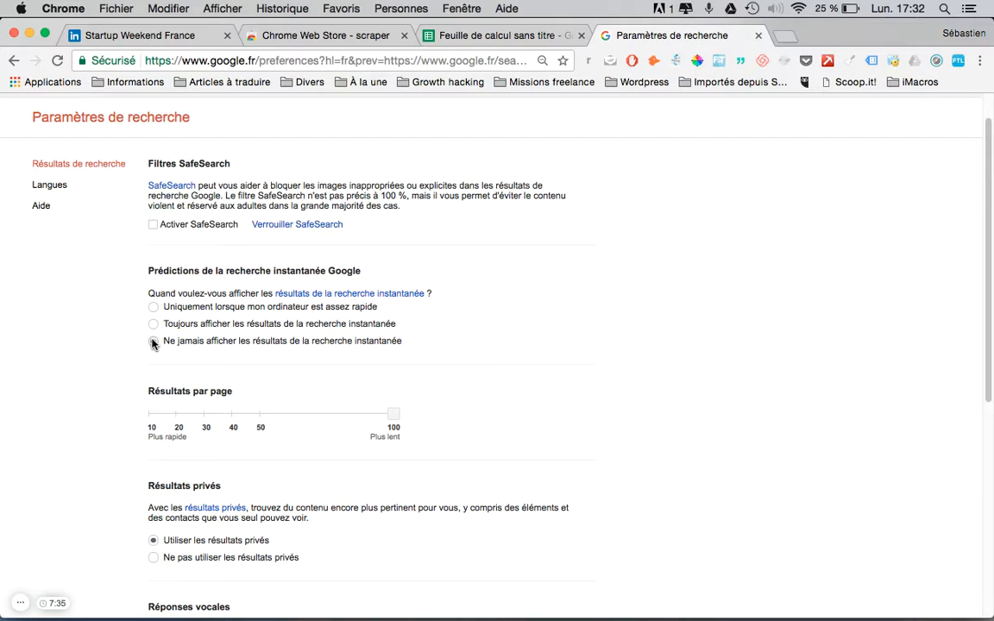
{"action": "scroll", "coordinate": [95, 401], "scroll_direction": "down", "scroll_amount": 2}
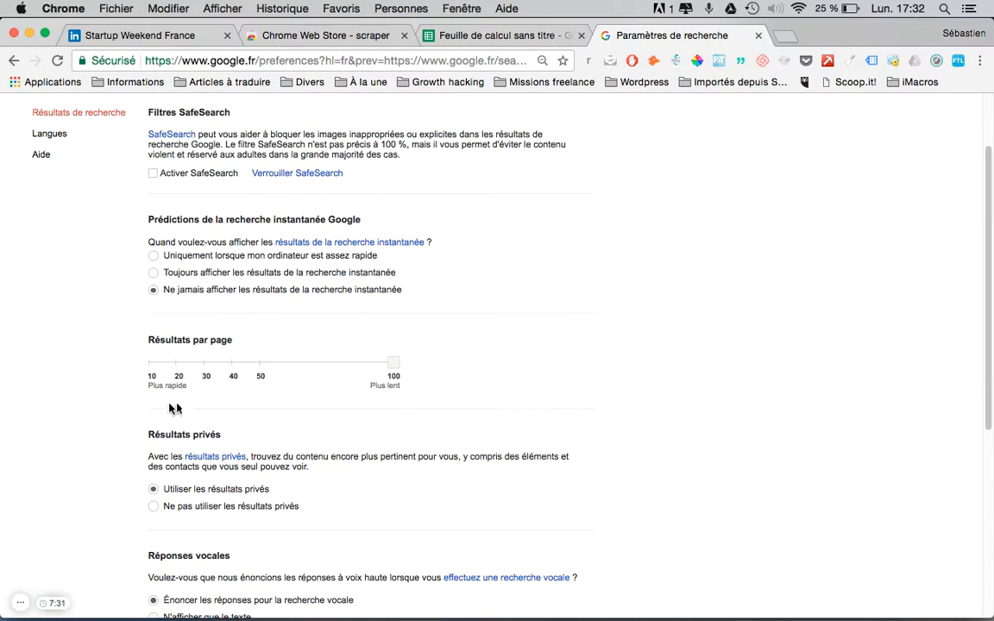
{"action": "scroll", "coordinate": [476, 366], "scroll_direction": "down", "scroll_amount": 8}
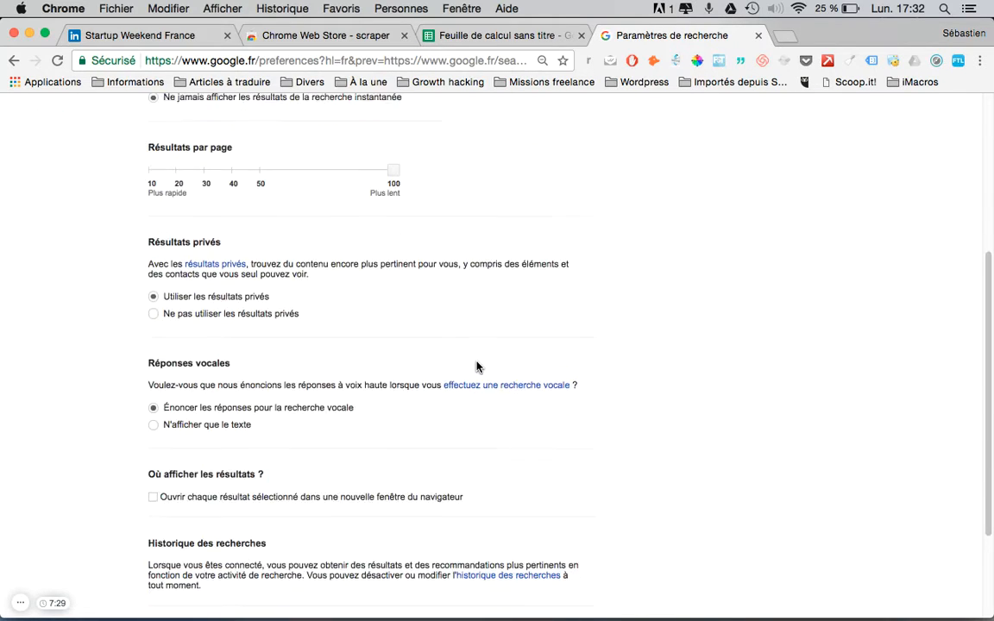
{"action": "left_click", "coordinate": [516, 488]}
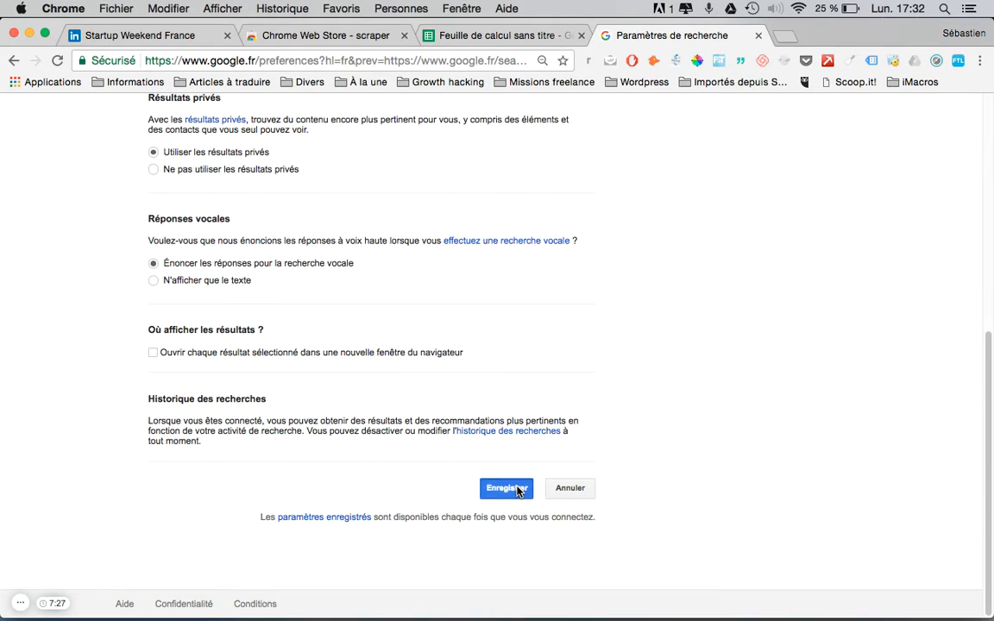
{"action": "left_click", "coordinate": [608, 236]}
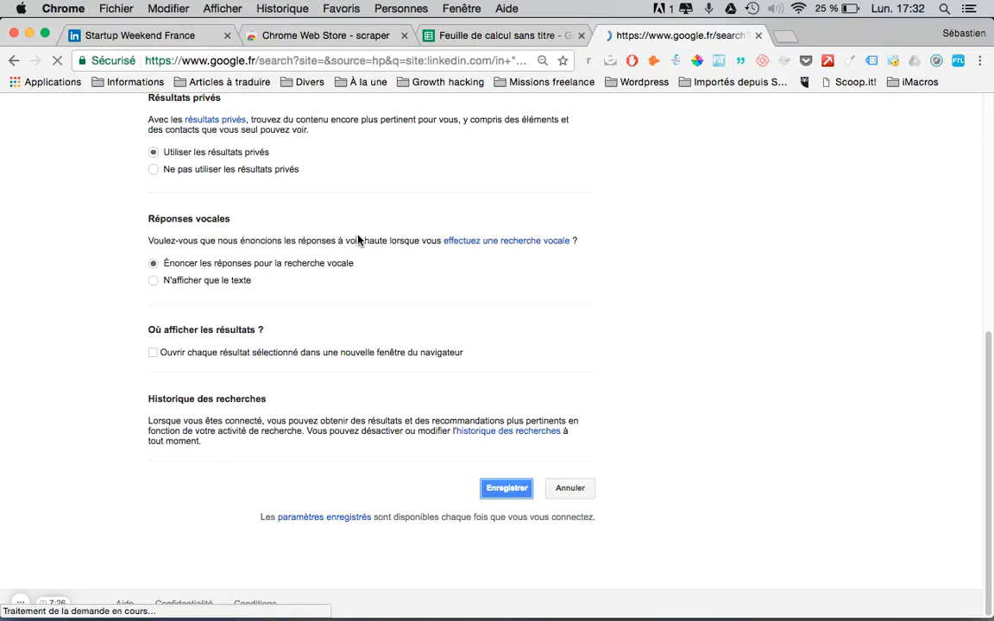
Scrape the profile titles and URLs from the Google results with the Scraper extension and copy the extracted list to the clipboard
{"action": "scroll", "coordinate": [627, 238], "scroll_direction": "down", "scroll_amount": 15}
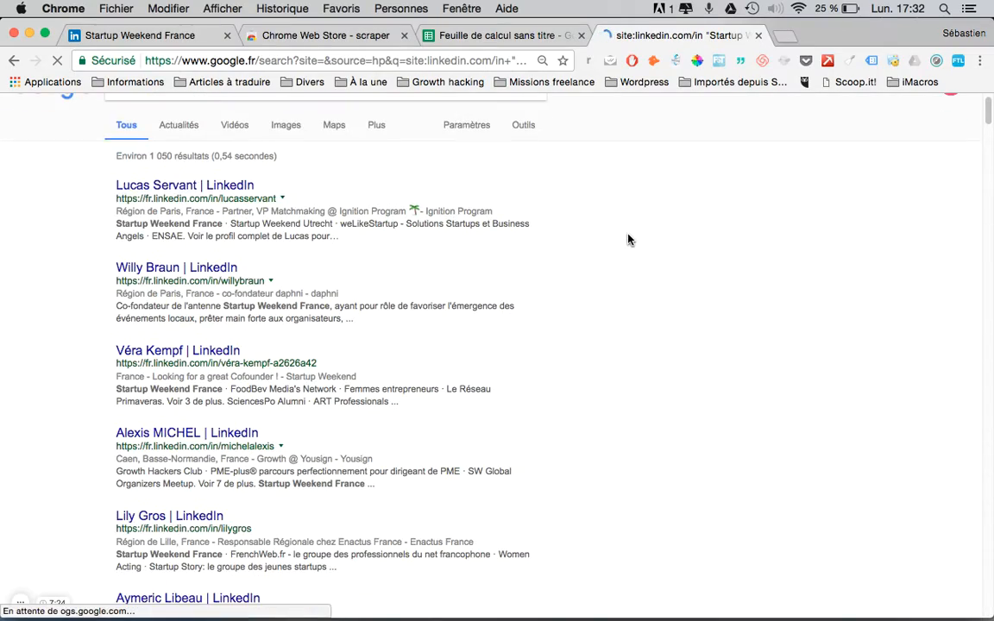
{"action": "scroll", "coordinate": [627, 239], "scroll_direction": "down", "scroll_amount": 16}
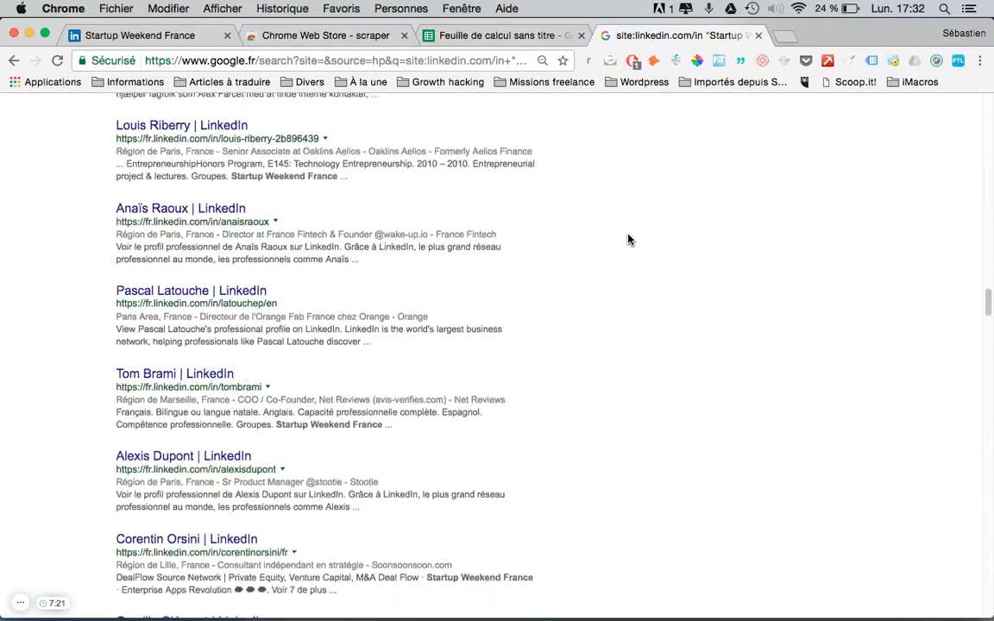
{"action": "scroll", "coordinate": [627, 239], "scroll_direction": "up", "scroll_amount": 20}
{"action": "scroll", "coordinate": [627, 239], "scroll_direction": "up", "scroll_amount": 12}
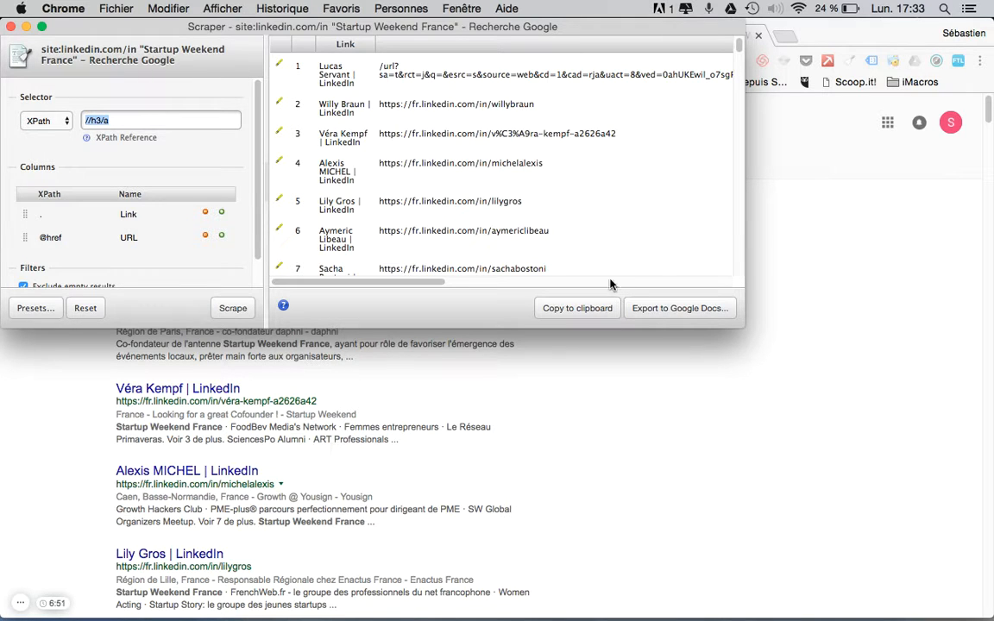
{"action": "scroll", "coordinate": [694, 200], "scroll_direction": "down", "scroll_amount": 8}
{"action": "scroll", "coordinate": [694, 200], "scroll_direction": "down", "scroll_amount": 20}
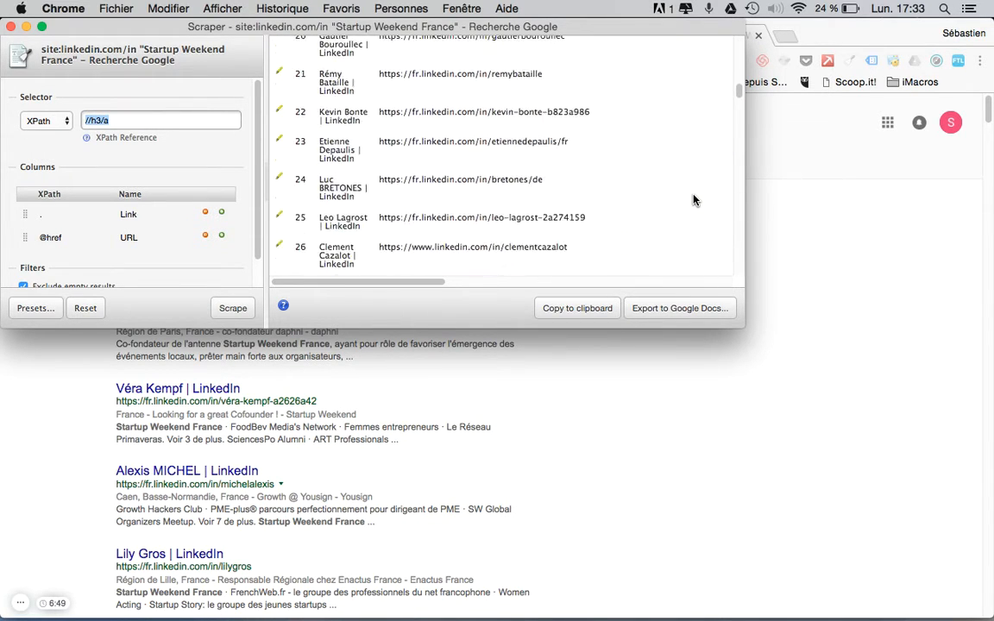
{"action": "scroll", "coordinate": [694, 201], "scroll_direction": "down", "scroll_amount": 10}
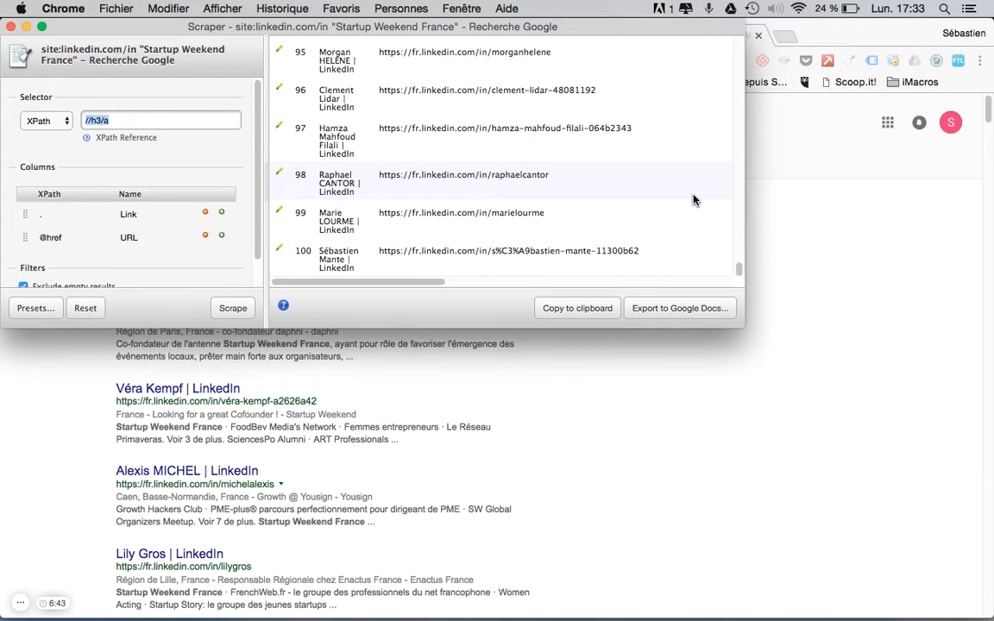
{"action": "left_click", "coordinate": [576, 308]}
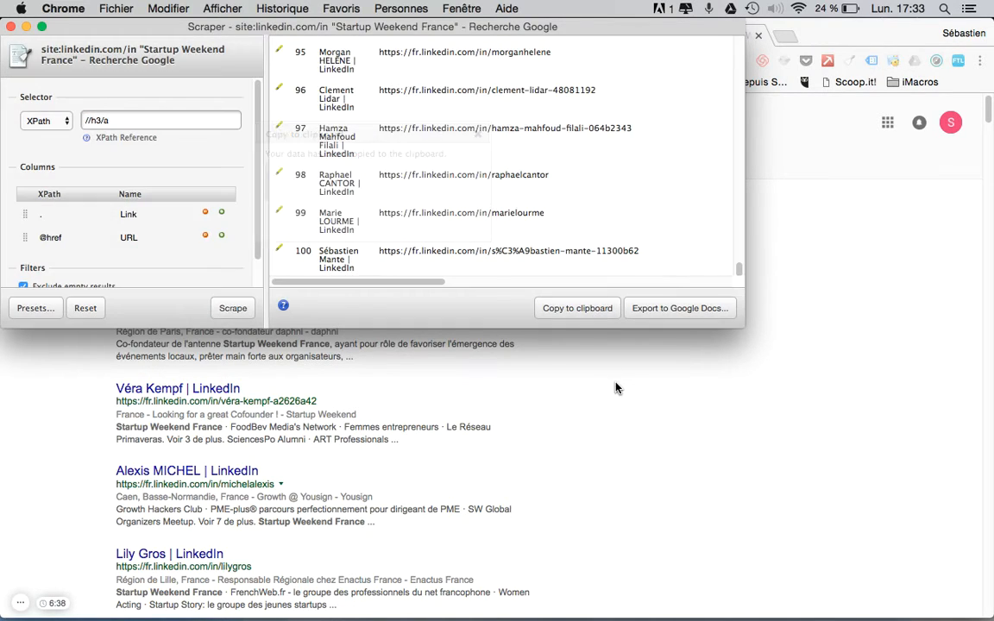
Switch to the untitled Google Sheets spreadsheet and paste the scraped profile titles and URLs starting at cell A17
{"action": "left_click", "coordinate": [617, 389]}
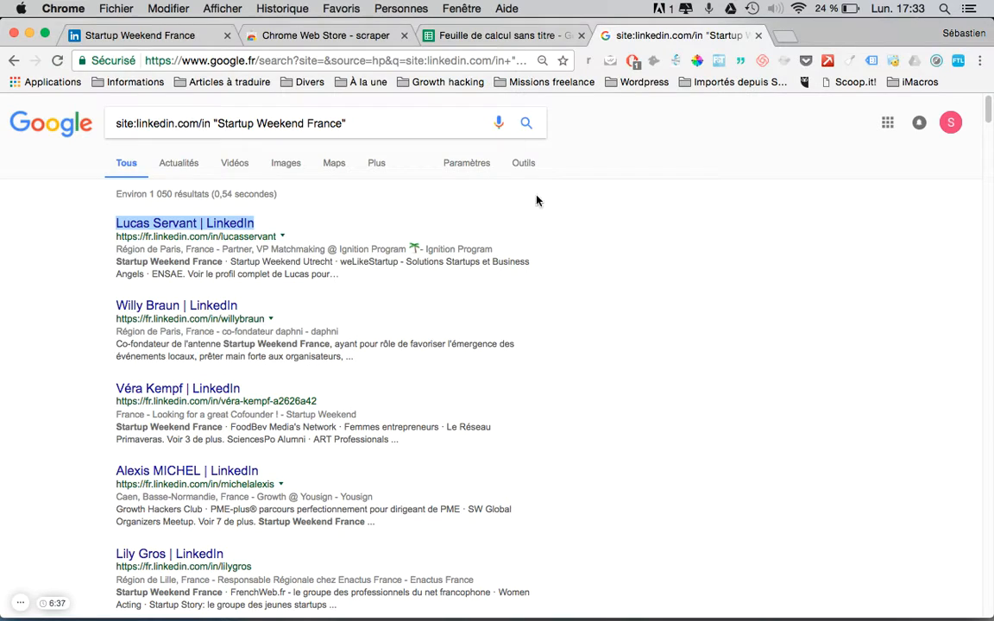
{"action": "left_click", "coordinate": [449, 36]}
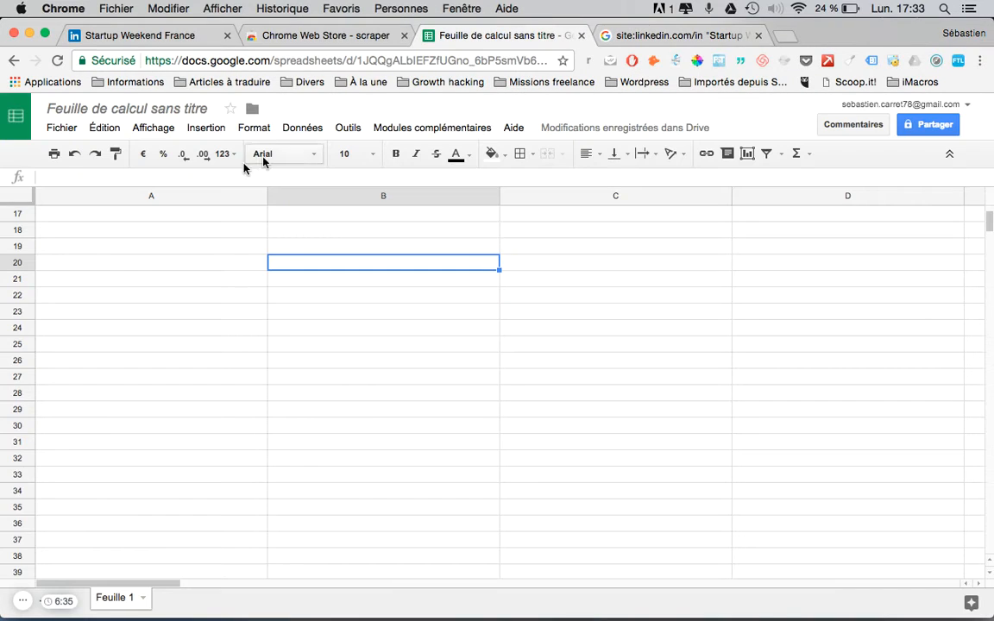
{"action": "left_click", "coordinate": [155, 216]}
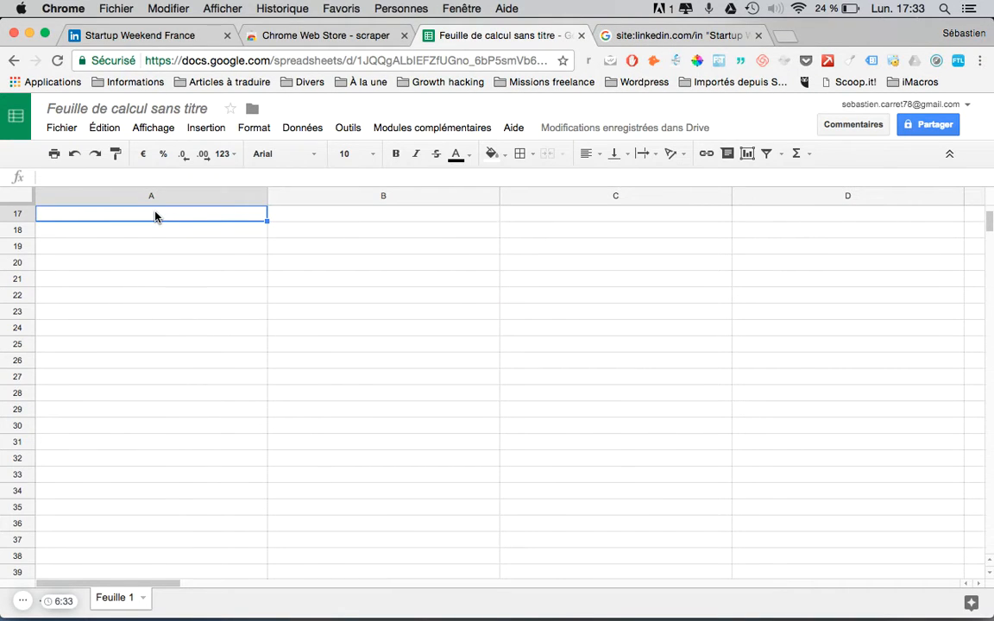
{"action": "right_click", "coordinate": [156, 216]}
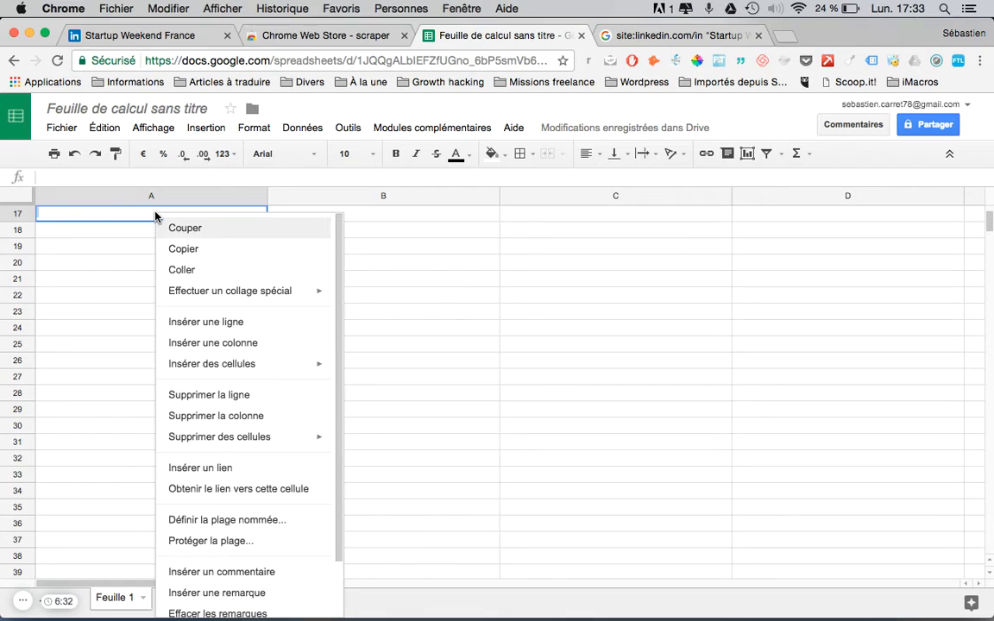
{"action": "left_click", "coordinate": [179, 270]}
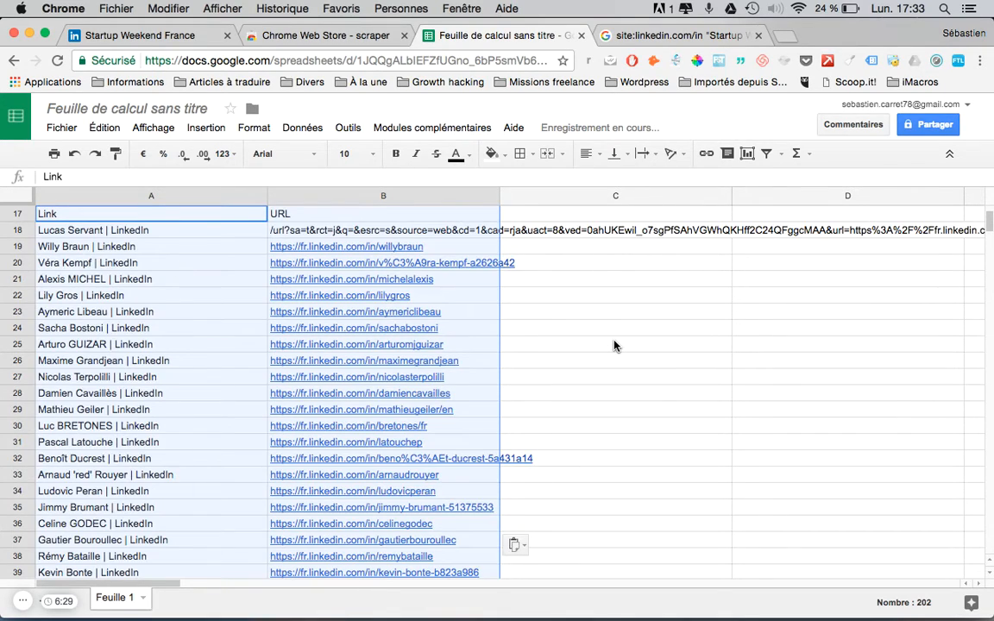
Look through the pasted list of LinkedIn profile titles and URLs from its header row to its last entry
{"action": "scroll", "coordinate": [614, 345], "scroll_direction": "down", "scroll_amount": 10}
{"action": "scroll", "coordinate": [614, 345], "scroll_direction": "down", "scroll_amount": 10}
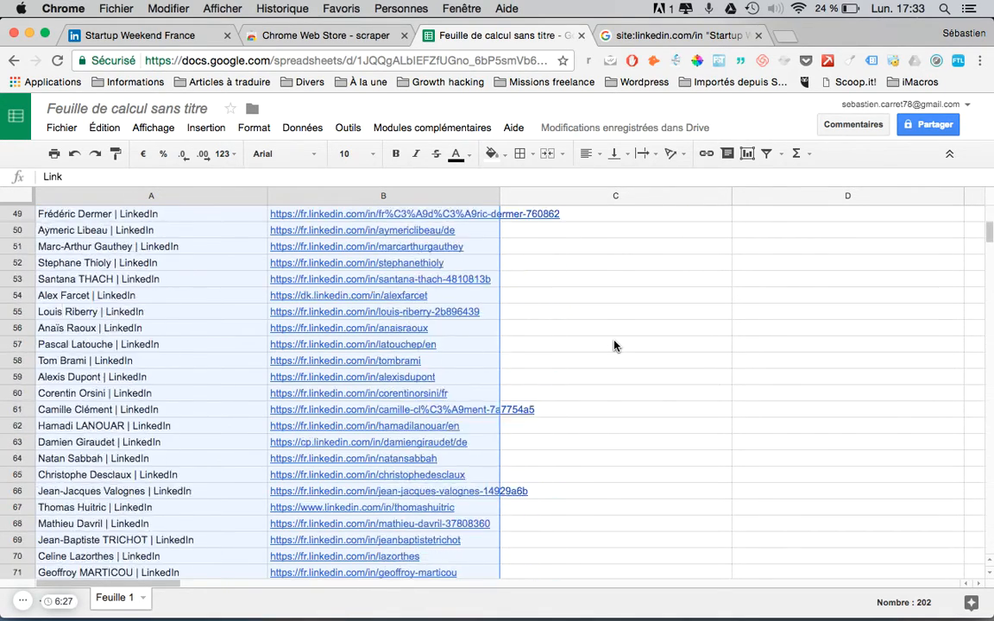
{"action": "scroll", "coordinate": [614, 345], "scroll_direction": "down", "scroll_amount": 10}
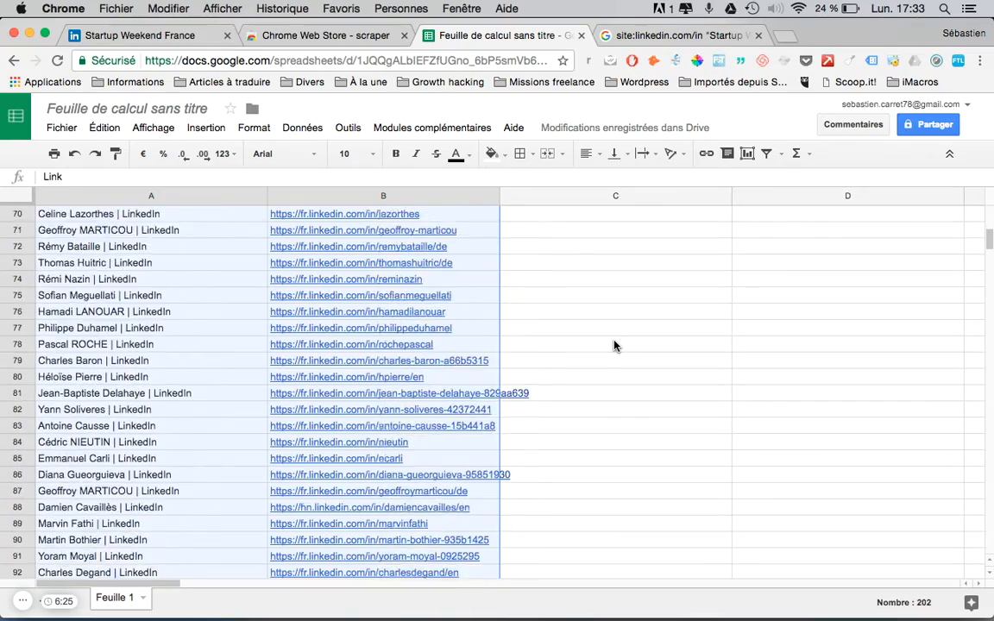
{"action": "scroll", "coordinate": [614, 345], "scroll_direction": "down", "scroll_amount": 2}
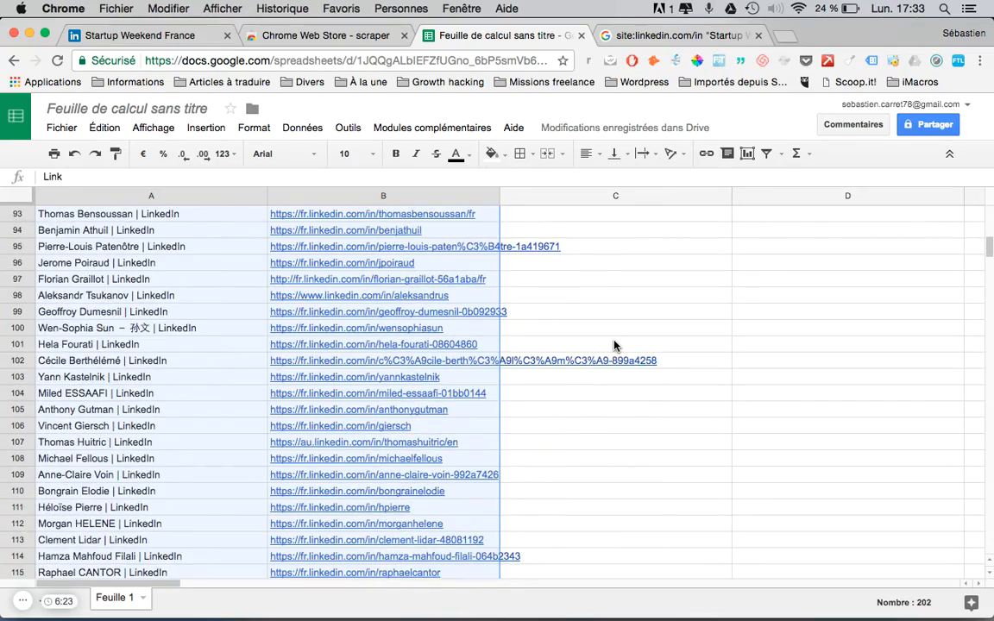
{"action": "scroll", "coordinate": [614, 345], "scroll_direction": "down", "scroll_amount": 6}
{"action": "scroll", "coordinate": [614, 345], "scroll_direction": "up", "scroll_amount": 11}
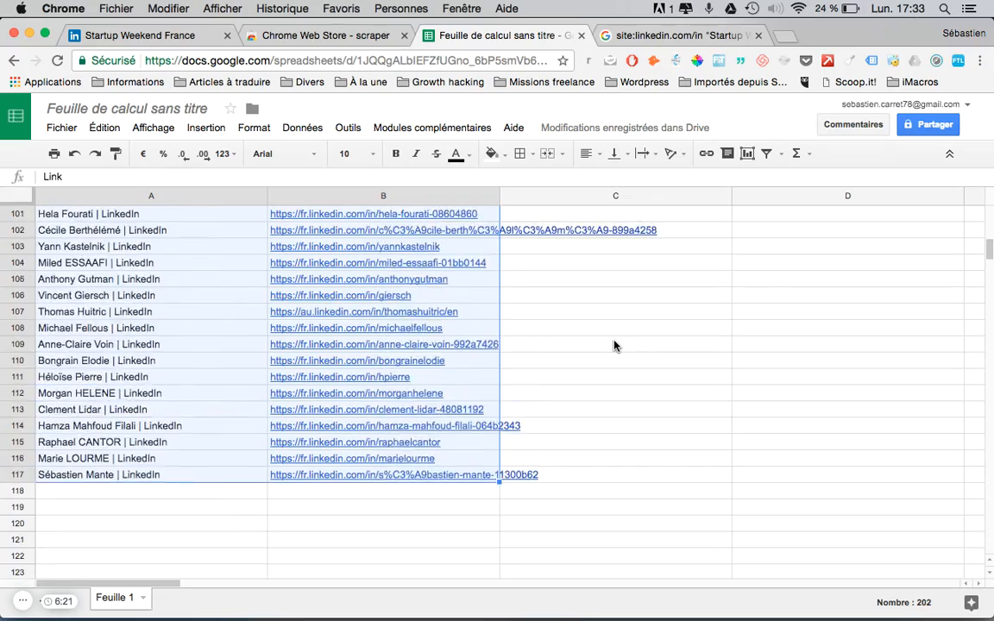
{"action": "scroll", "coordinate": [614, 345], "scroll_direction": "up", "scroll_amount": 20}
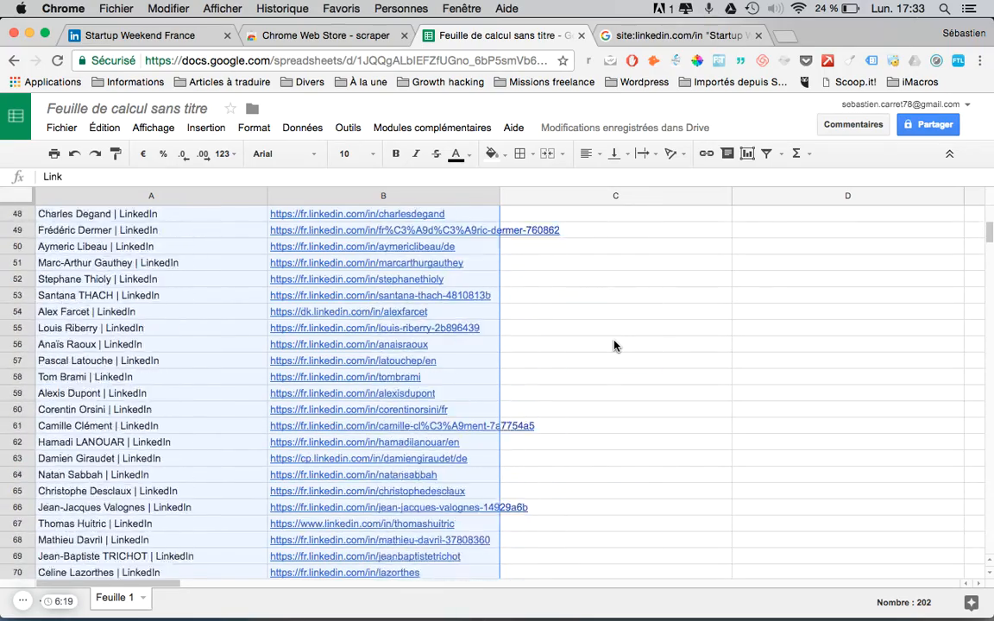
{"action": "scroll", "coordinate": [614, 345], "scroll_direction": "right", "scroll_amount": 5}
{"action": "scroll", "coordinate": [614, 345], "scroll_direction": "up", "scroll_amount": 5}
{"action": "scroll", "coordinate": [614, 345], "scroll_direction": "right", "scroll_amount": 2}
{"action": "scroll", "coordinate": [614, 345], "scroll_direction": "left", "scroll_amount": 4}
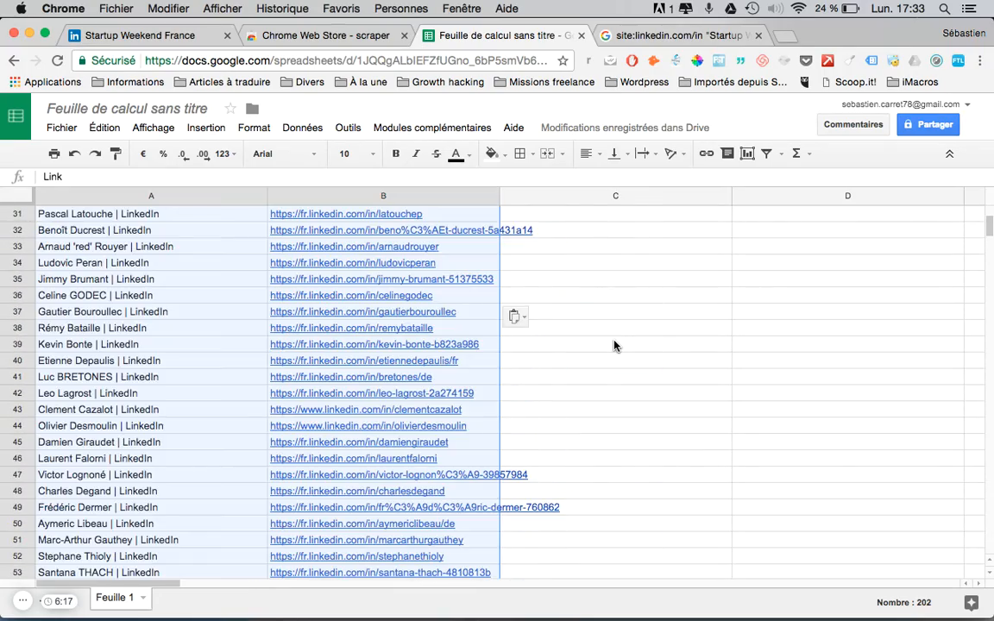
{"action": "scroll", "coordinate": [614, 345], "scroll_direction": "up", "scroll_amount": 7}
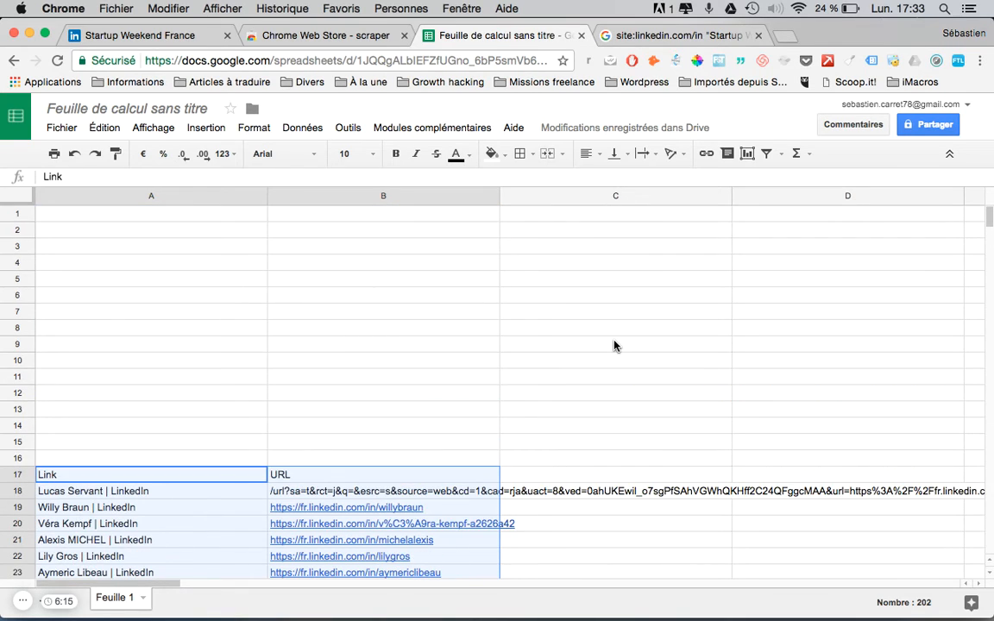
{"action": "scroll", "coordinate": [614, 345], "scroll_direction": "down", "scroll_amount": 4}
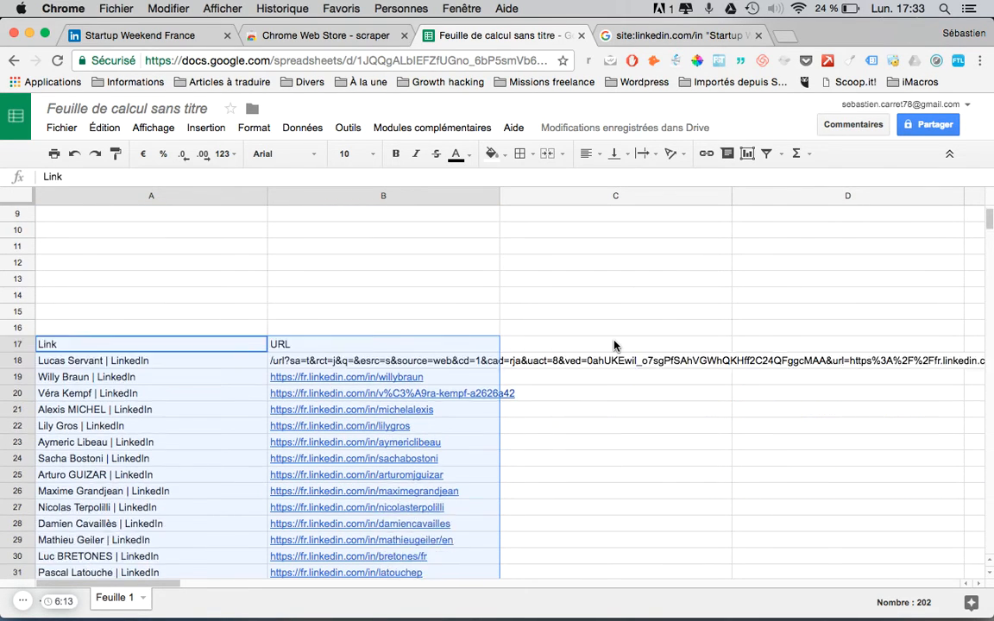
{"action": "scroll", "coordinate": [615, 345], "scroll_direction": "down", "scroll_amount": 1}
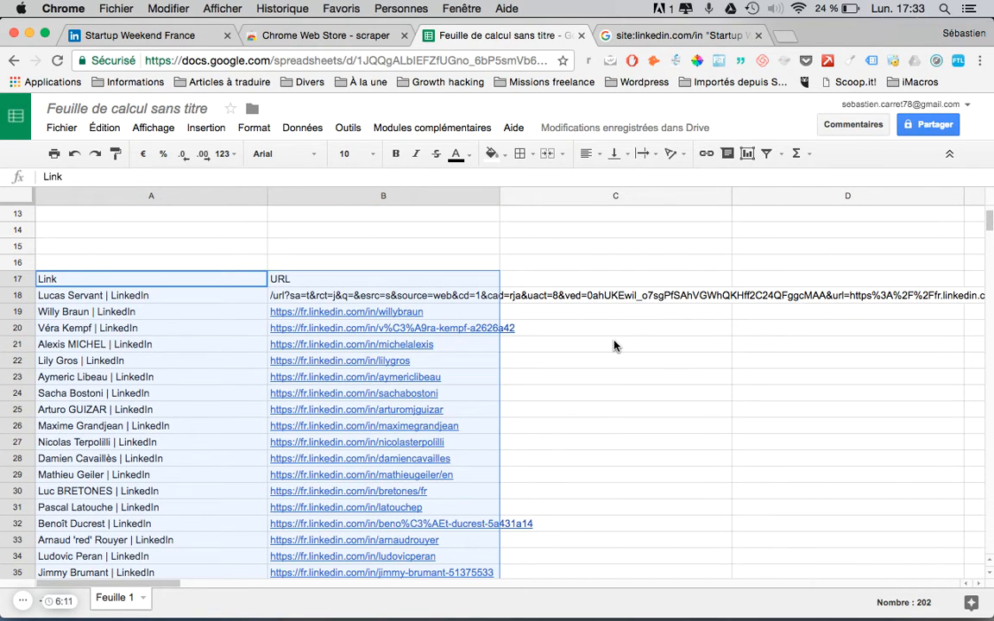
{"action": "scroll", "coordinate": [615, 345], "scroll_direction": "down", "scroll_amount": 2}
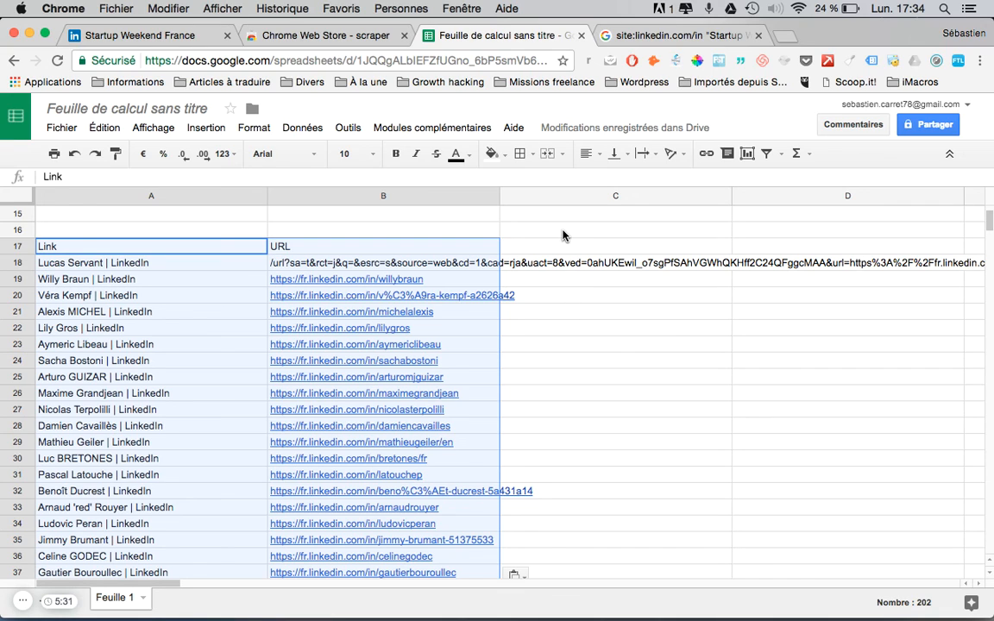
{"action": "mouse_move", "coordinate": [22, 603]}
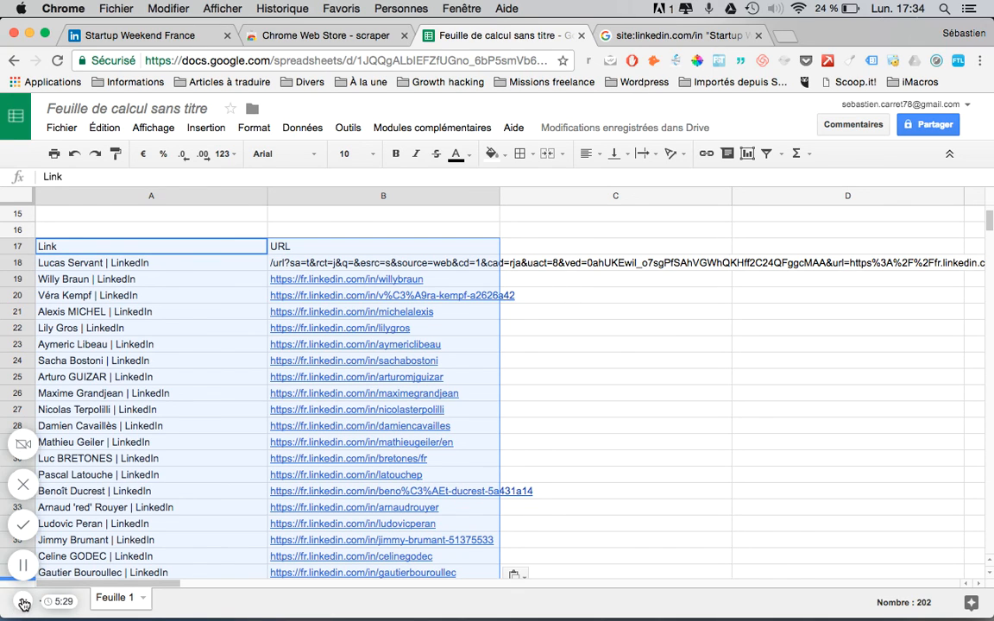